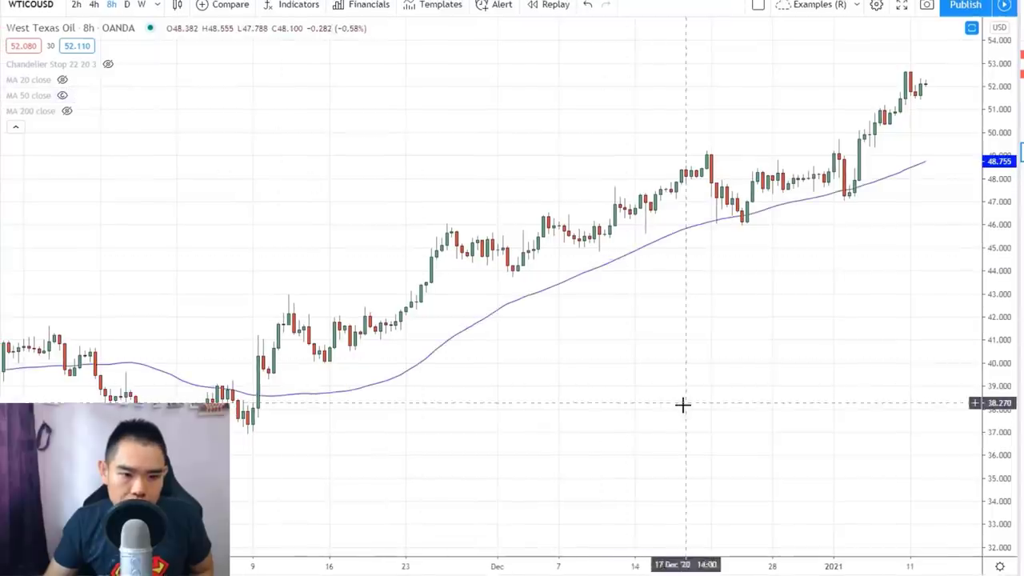
Switch from the 8-hour West Texas Oil chart to CrowdStrike (CRWD) on the daily timeframe.
drag(682, 405, 619, 421)
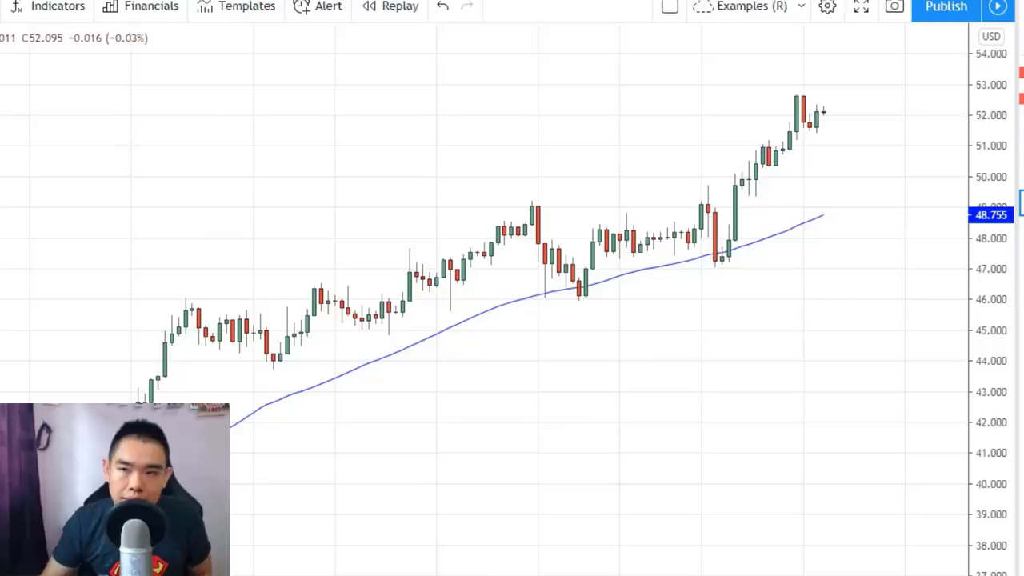
click(129, 14)
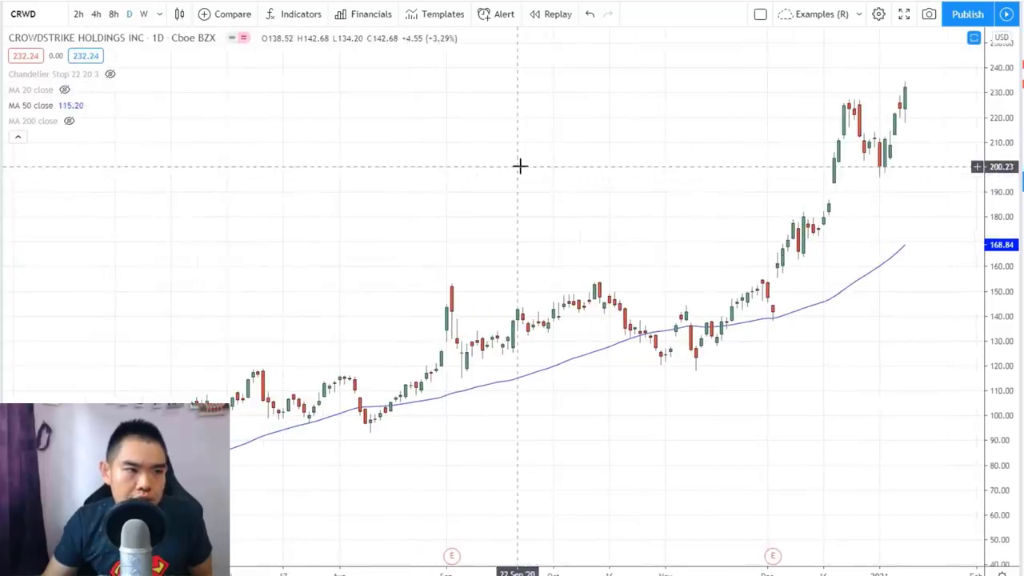
scroll(558, 152, down, 1)
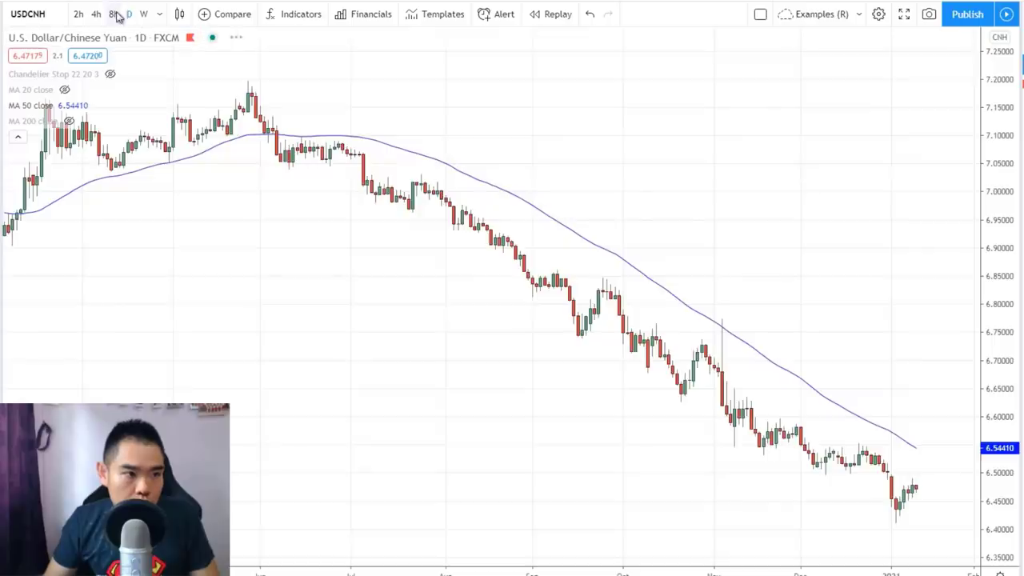
Set the U.S. Dollar/Chinese Yuan (USDCNH) chart to the 8-hour timeframe with the 50-period moving average shown.
click(114, 14)
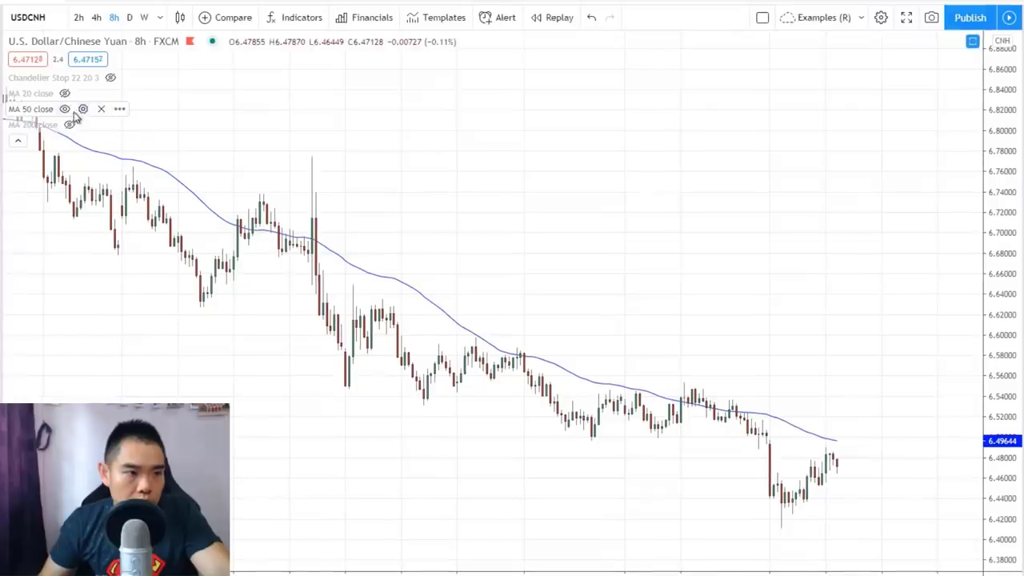
scroll(312, 152, up, 1)
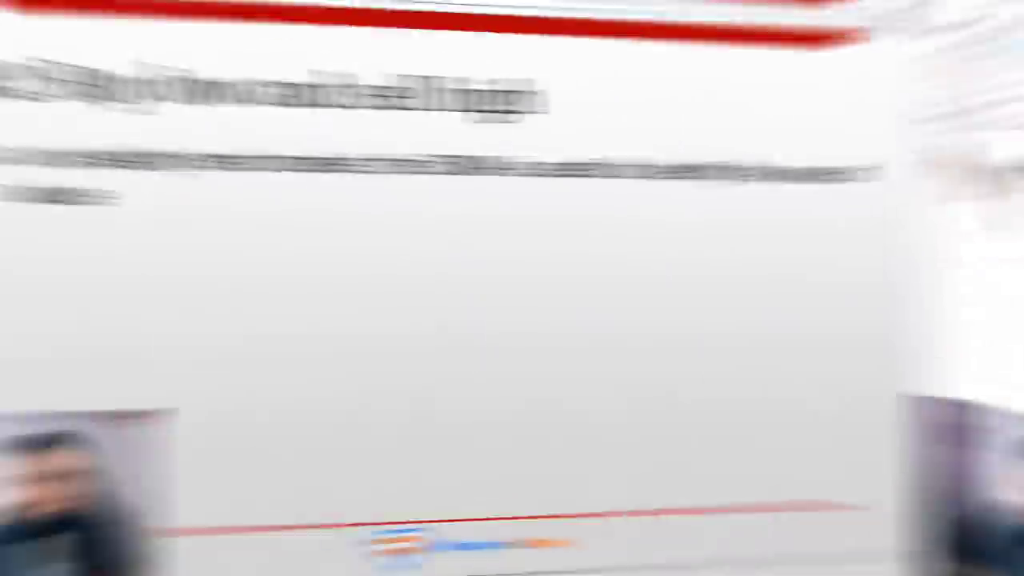
click(417, 251)
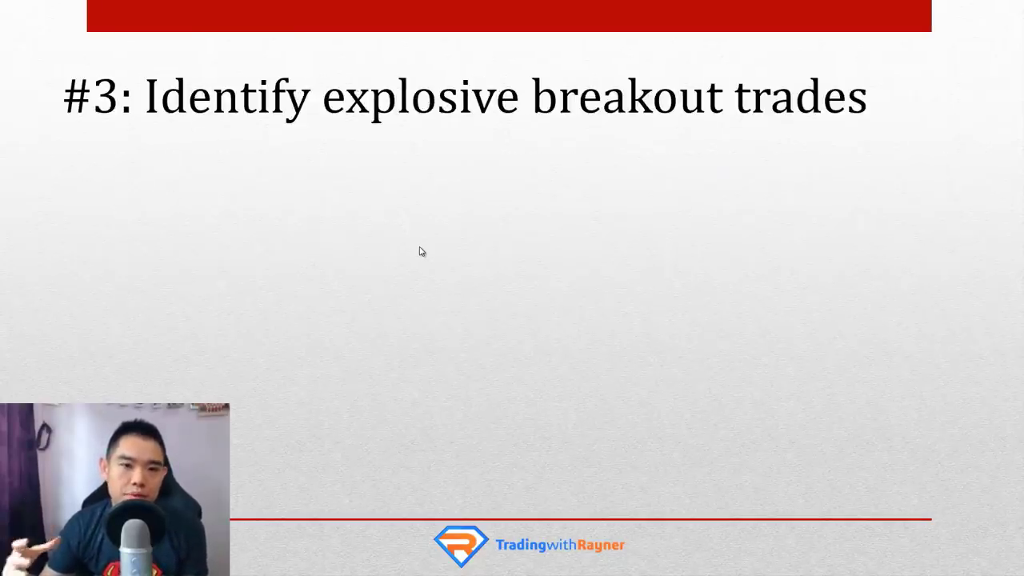
click(432, 235)
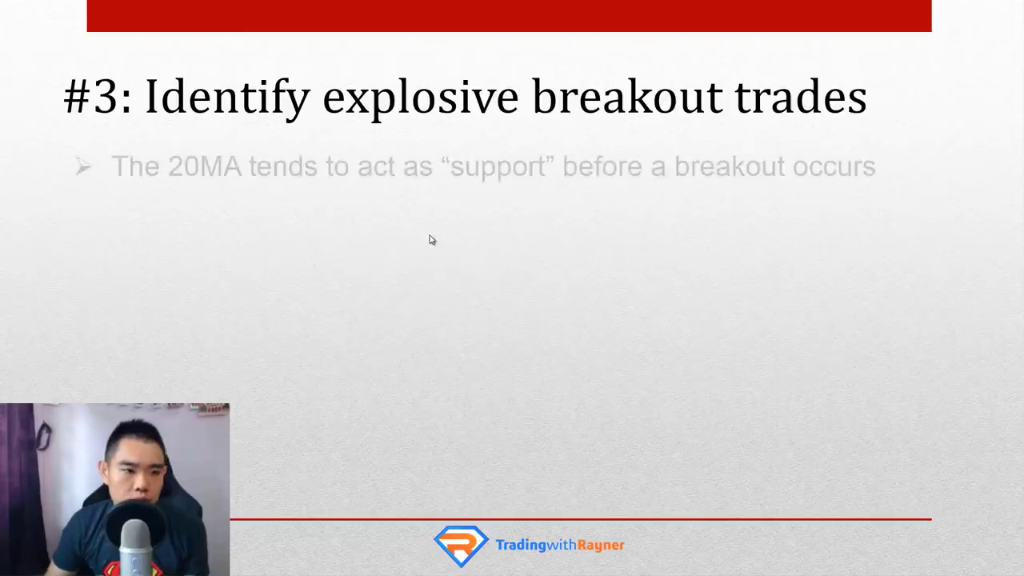
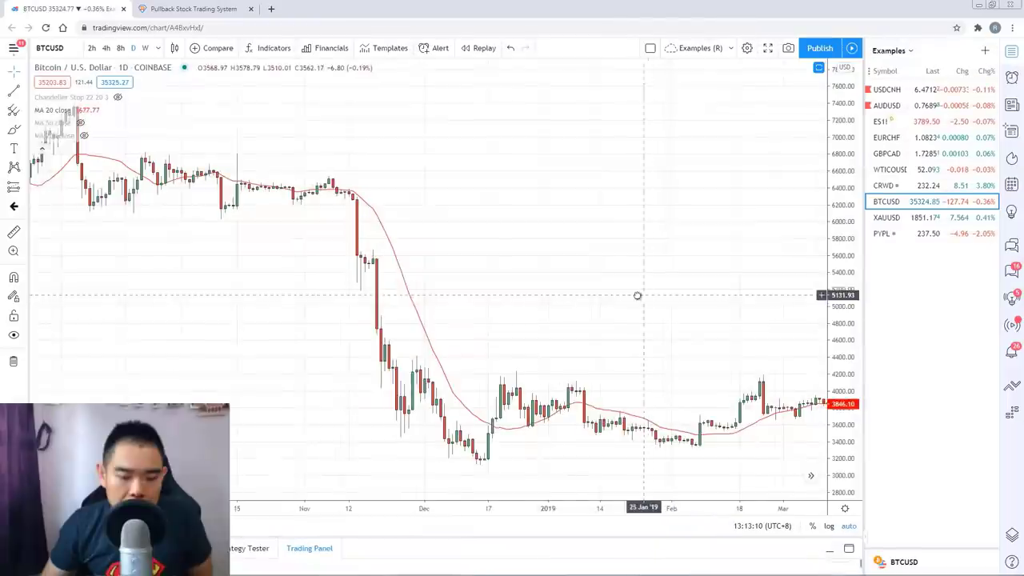
Draw a horizontal line at about 4224 along the range highs on the daily BTCUSD chart.
click(26, 90)
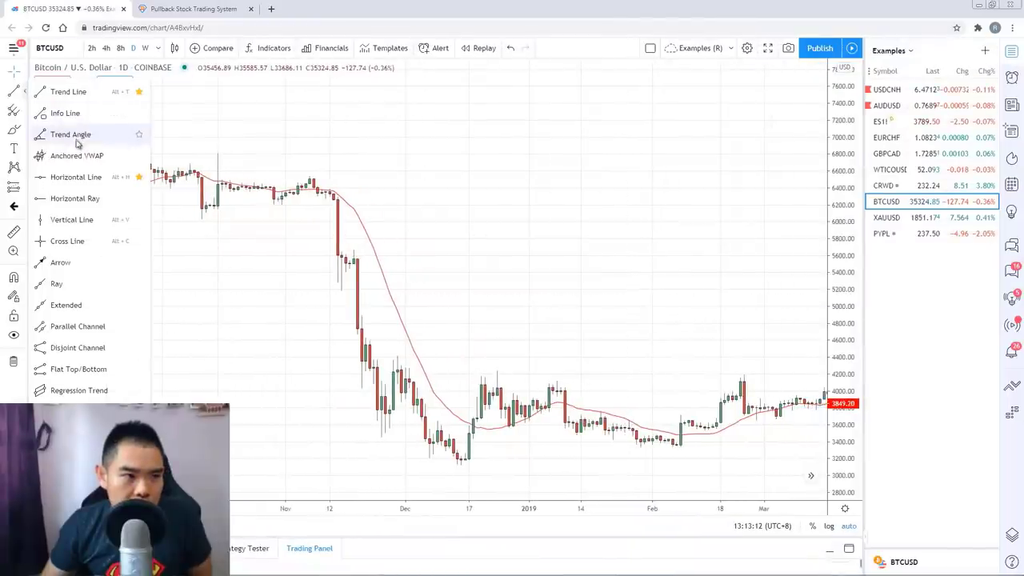
click(634, 368)
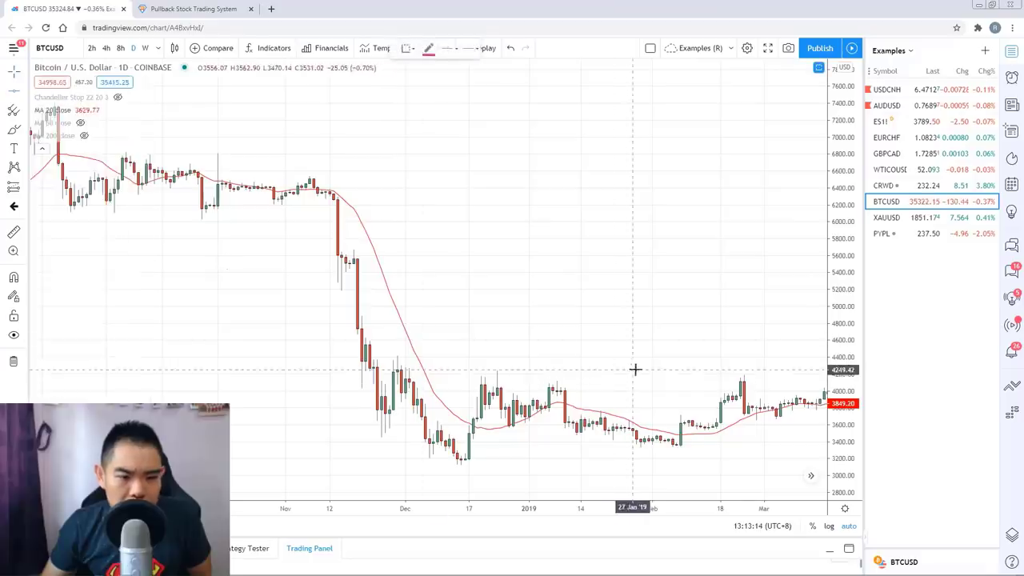
double_click(699, 368)
click(585, 370)
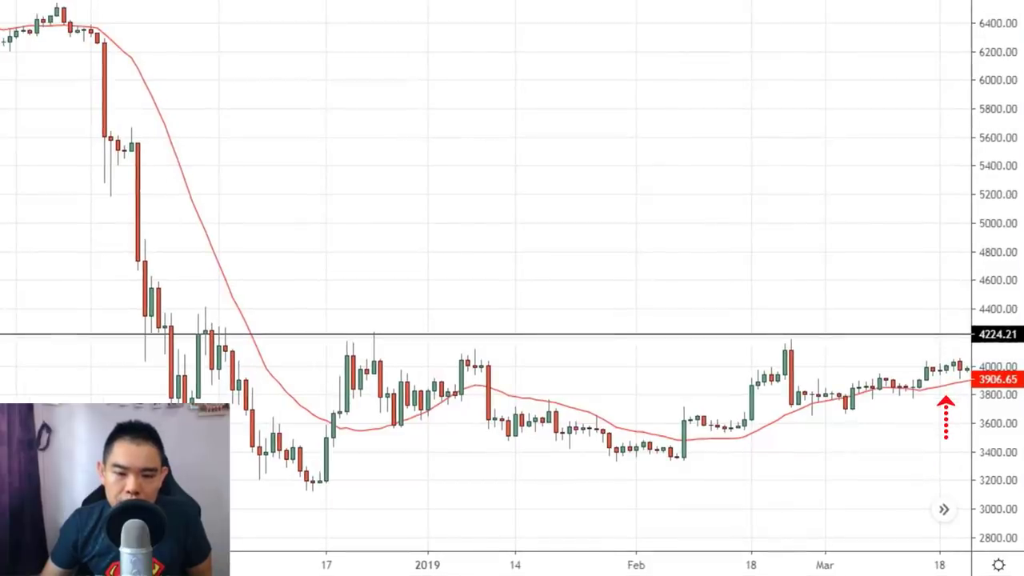
drag(760, 64, 661, 97)
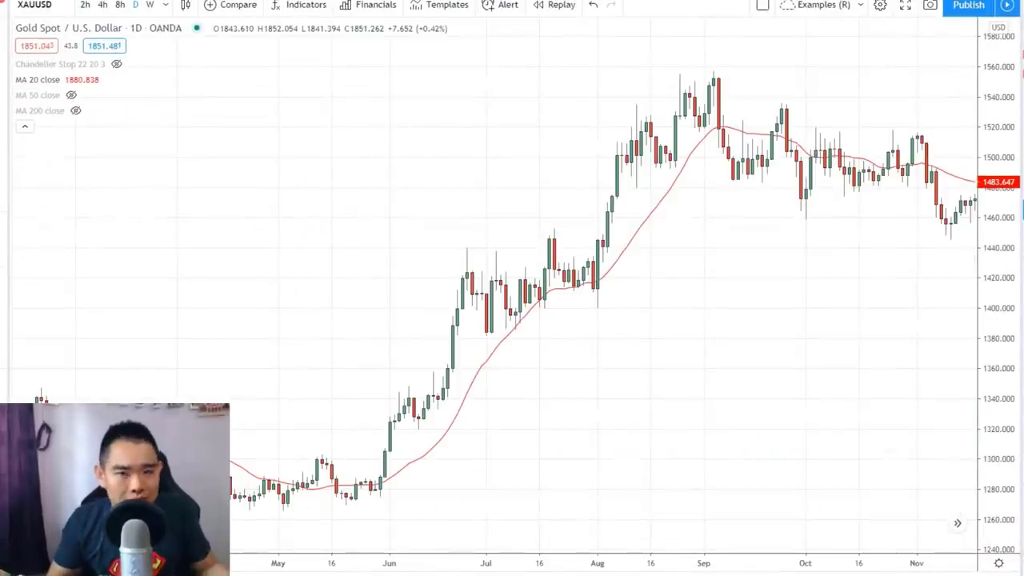
Place a horizontal line at about 1344 on the February 2019 swing high of the daily gold (XAUUSD) chart.
scroll(557, 334, left, 5)
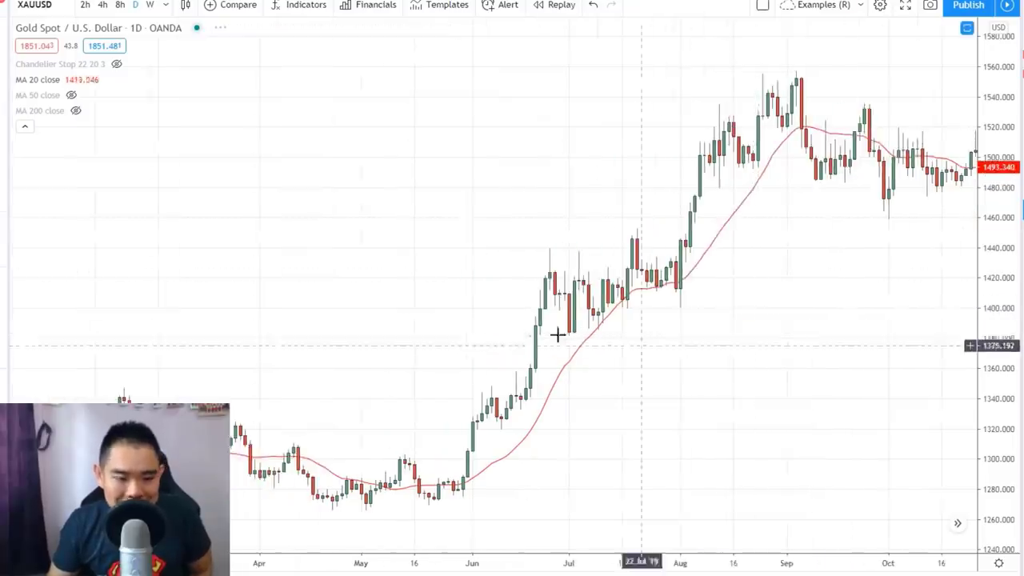
scroll(581, 271, down, 4)
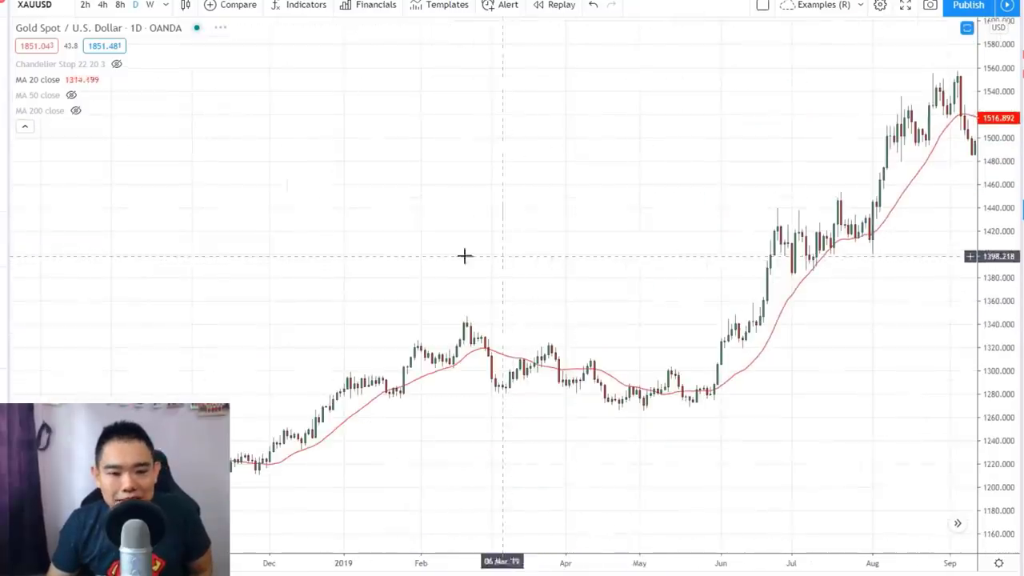
scroll(453, 249, left, 4)
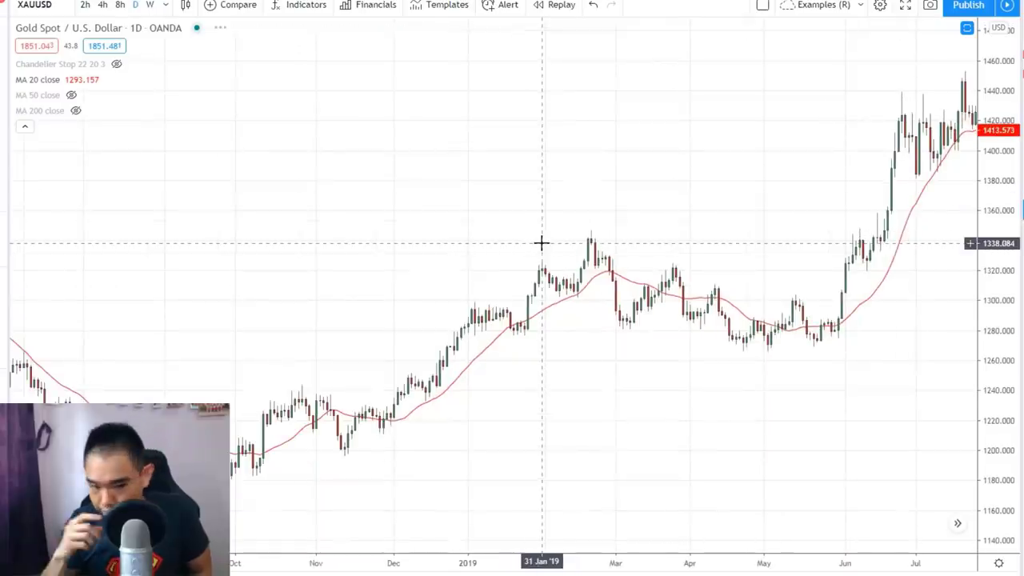
click(877, 238)
click(877, 236)
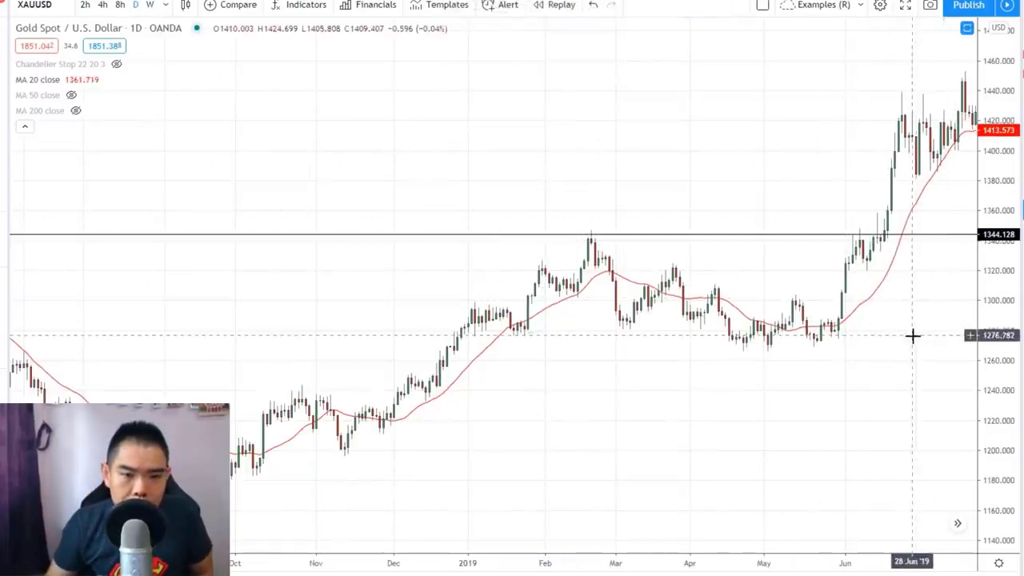
scroll(891, 367, up, 1)
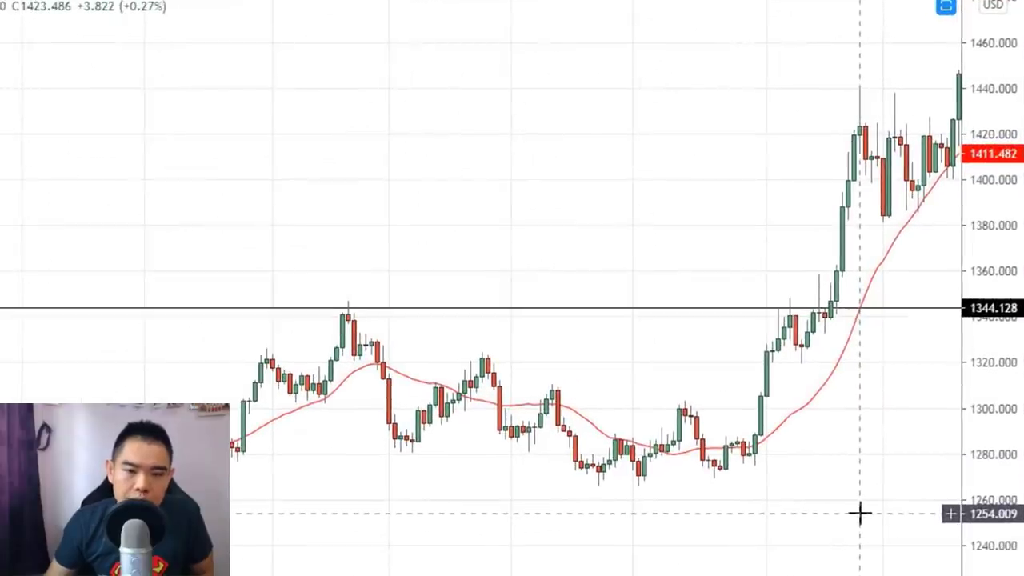
drag(491, 573, 565, 573)
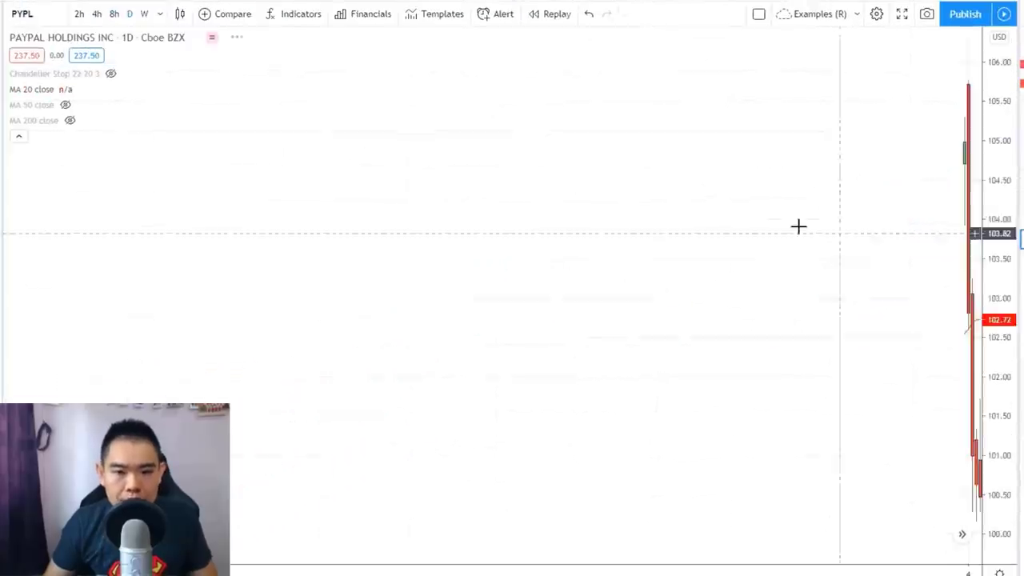
Examine the daily PayPal (PYPL) chart for the price range, the buildup and the breakout relative to the 20-period moving average.
drag(489, 347, 528, 291)
scroll(788, 332, up, 3)
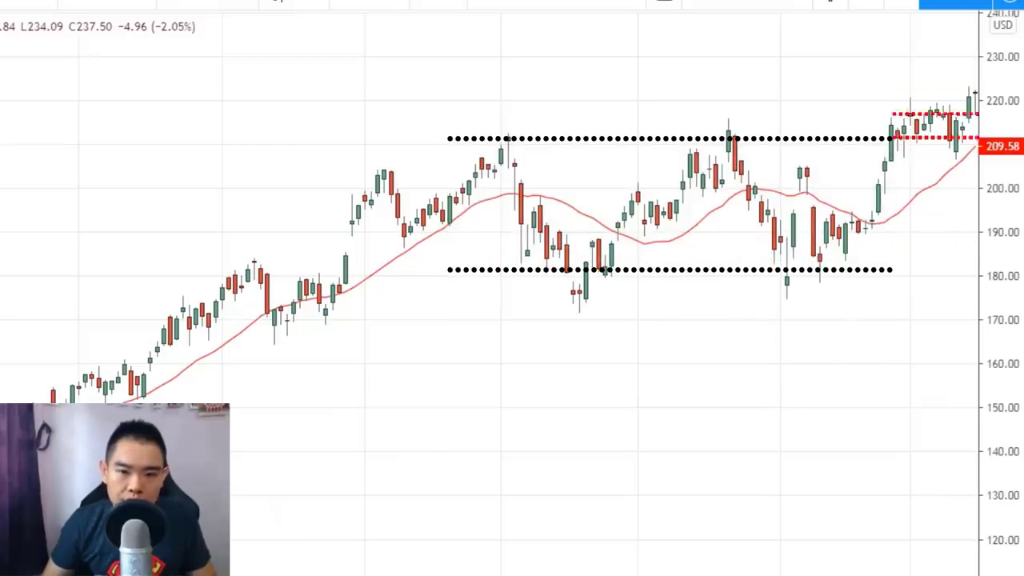
drag(886, 425, 799, 430)
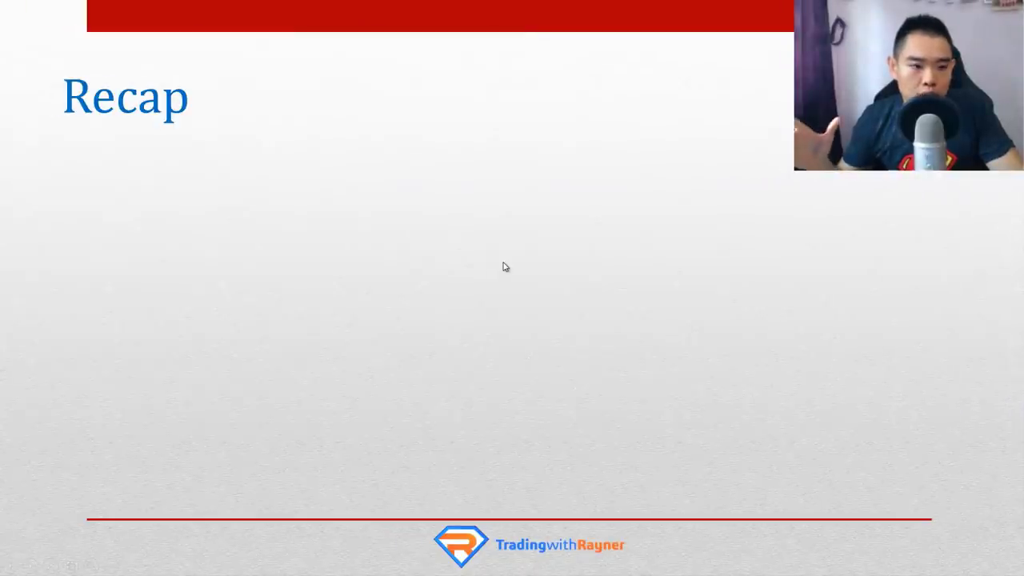
click(536, 257)
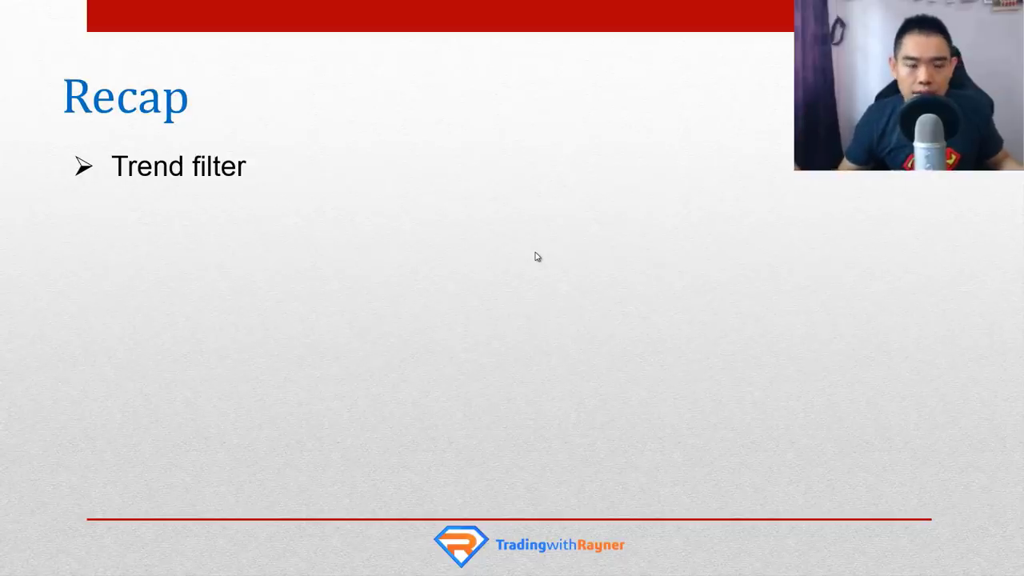
click(484, 243)
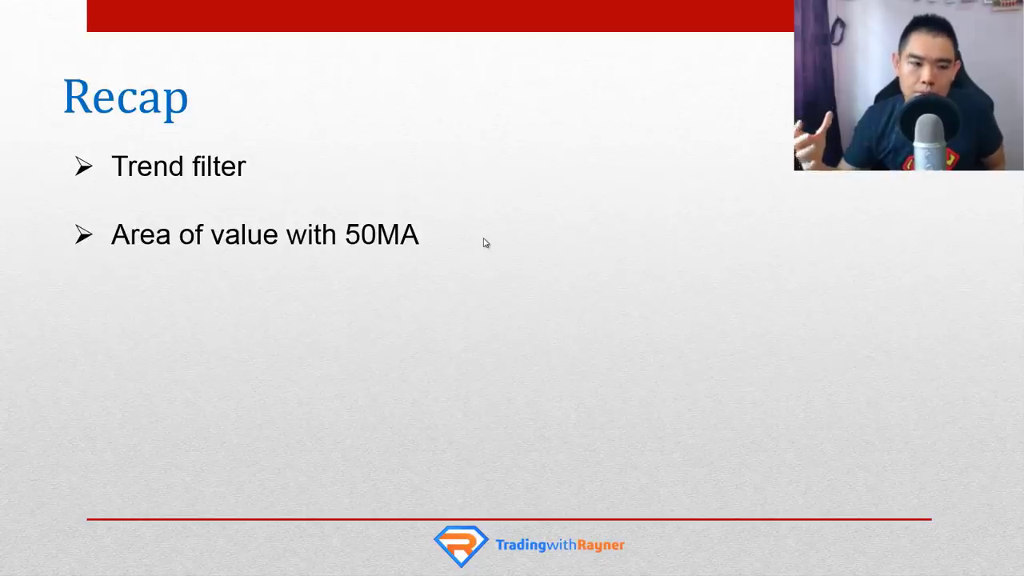
key(Right)
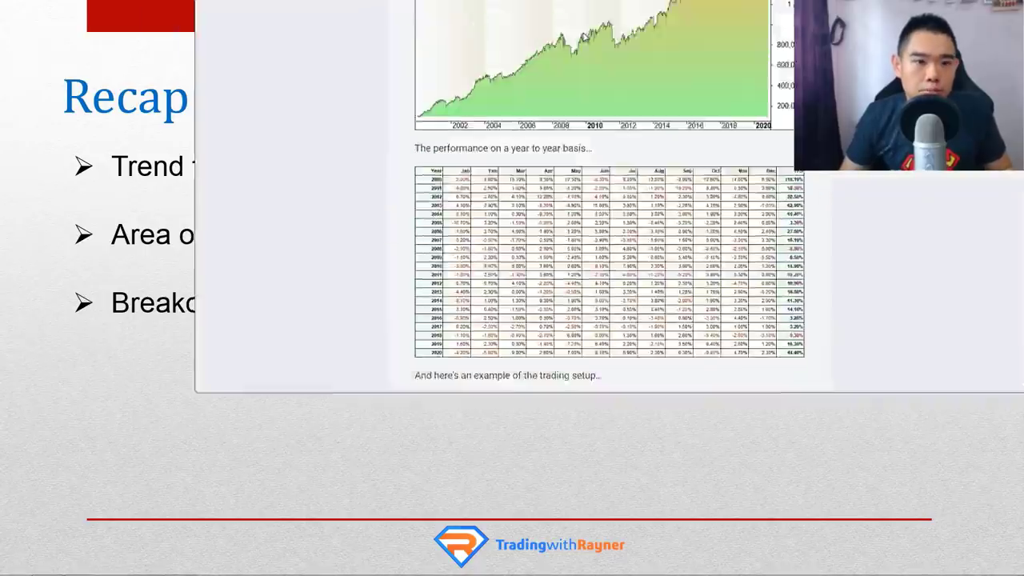
Review the booklet description, equity curve and year-to-year performance table on the Pullback Stock Trading System web page.
scroll(840, 247, up, 8)
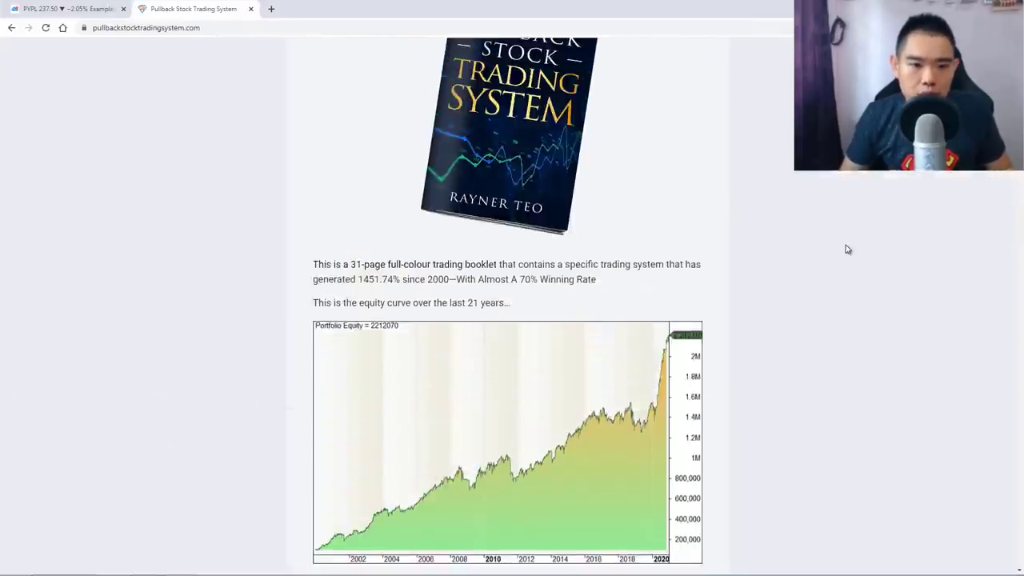
scroll(846, 248, down, 3)
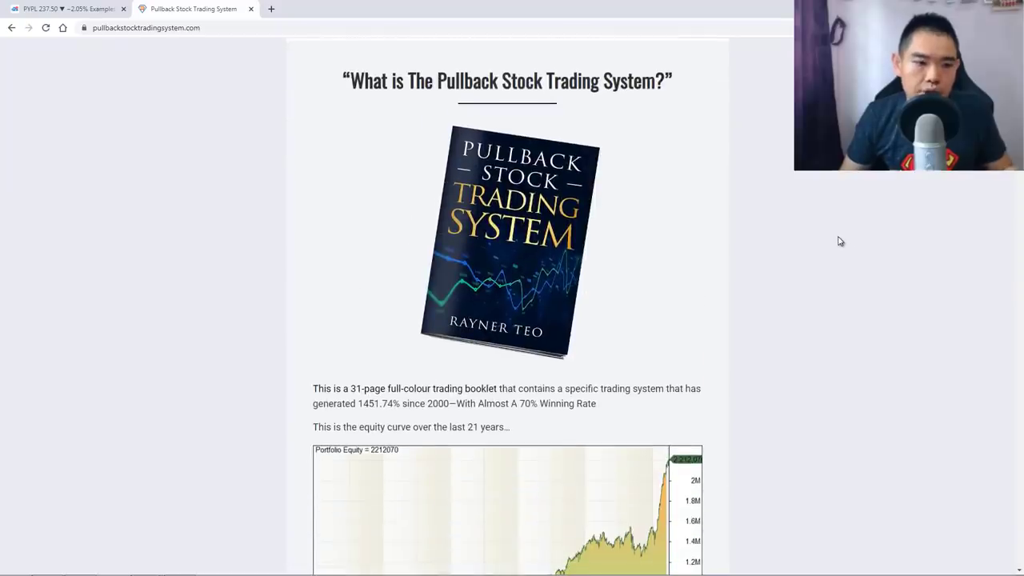
scroll(837, 240, down, 3)
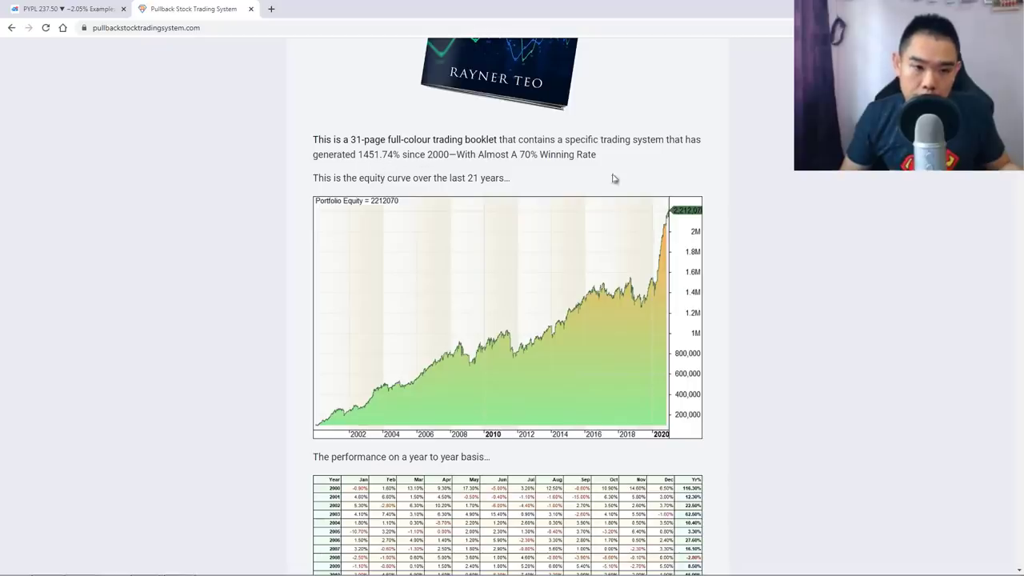
scroll(808, 182, down, 2)
scroll(607, 435, down, 2)
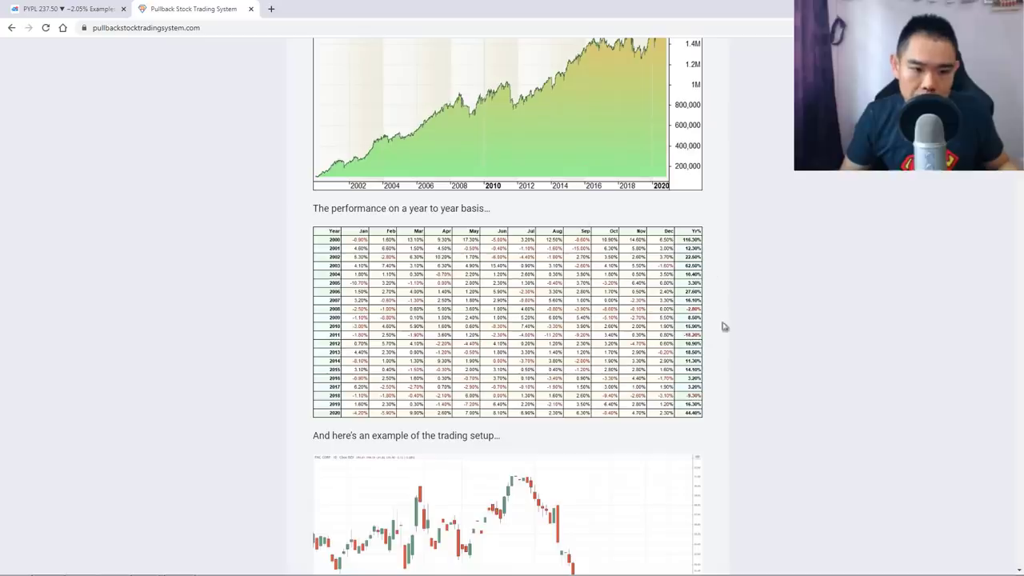
scroll(768, 298, up, 8)
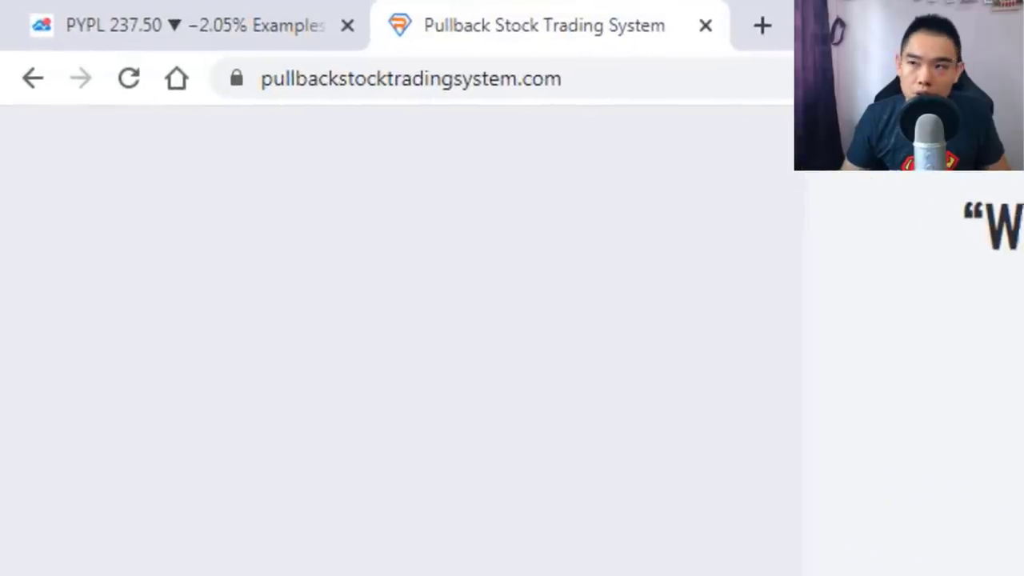
Look through the trading setup examples, free-copy offer and question list, and return to the booklet introduction.
scroll(840, 247, down, 20)
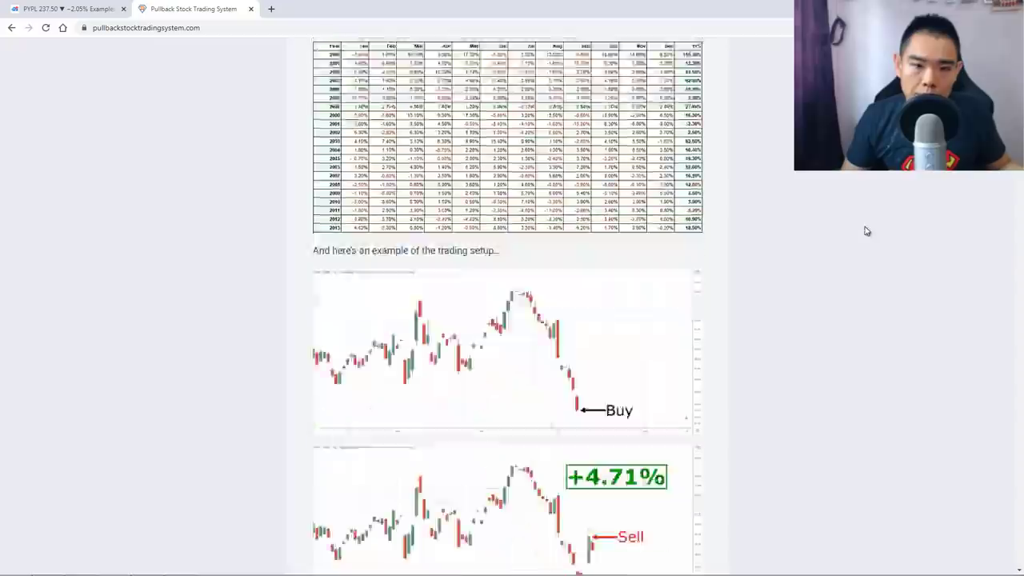
scroll(898, 234, down, 20)
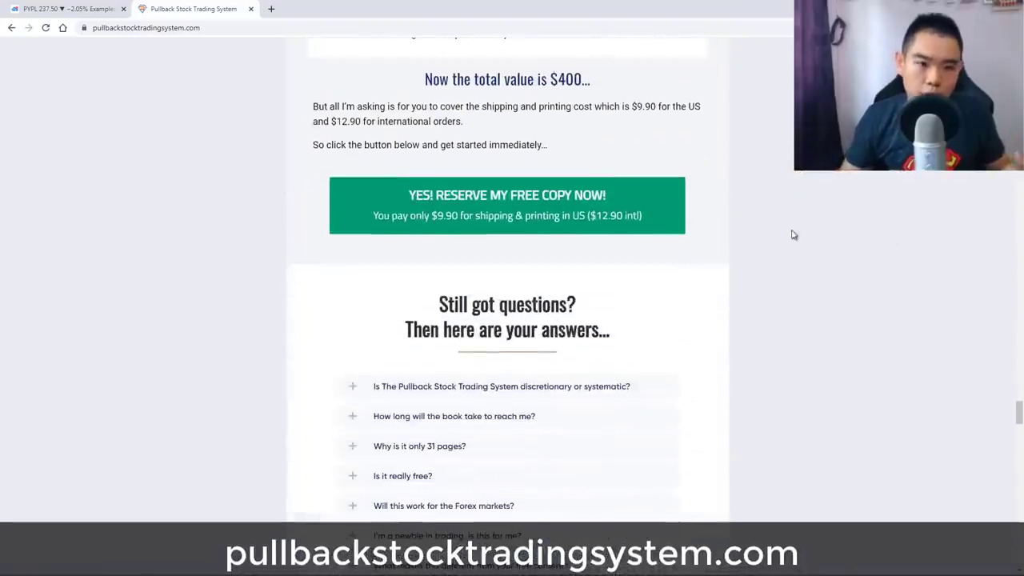
scroll(800, 240, down, 2)
drag(1019, 416, 758, 181)
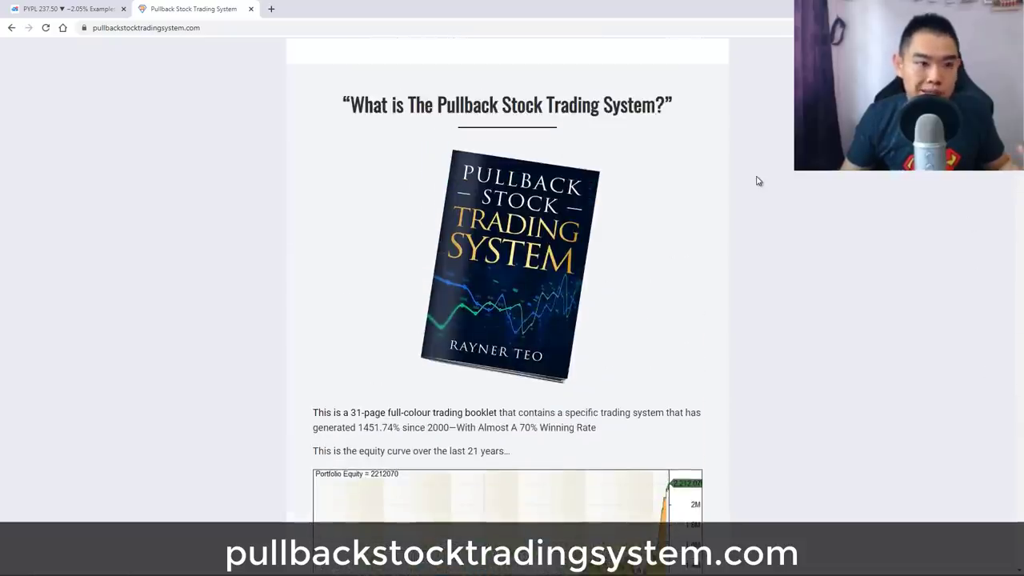